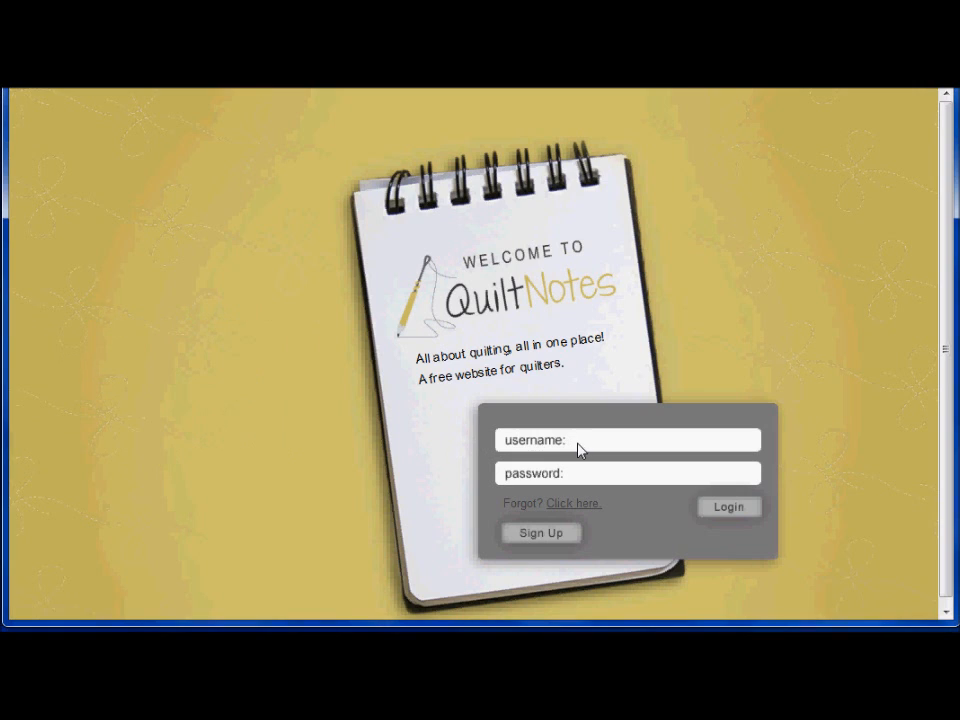
Log in to the account with the suggested username and its saved password
{"action": "left_click", "coordinate": [577, 443]}
{"action": "type", "text": "c"}
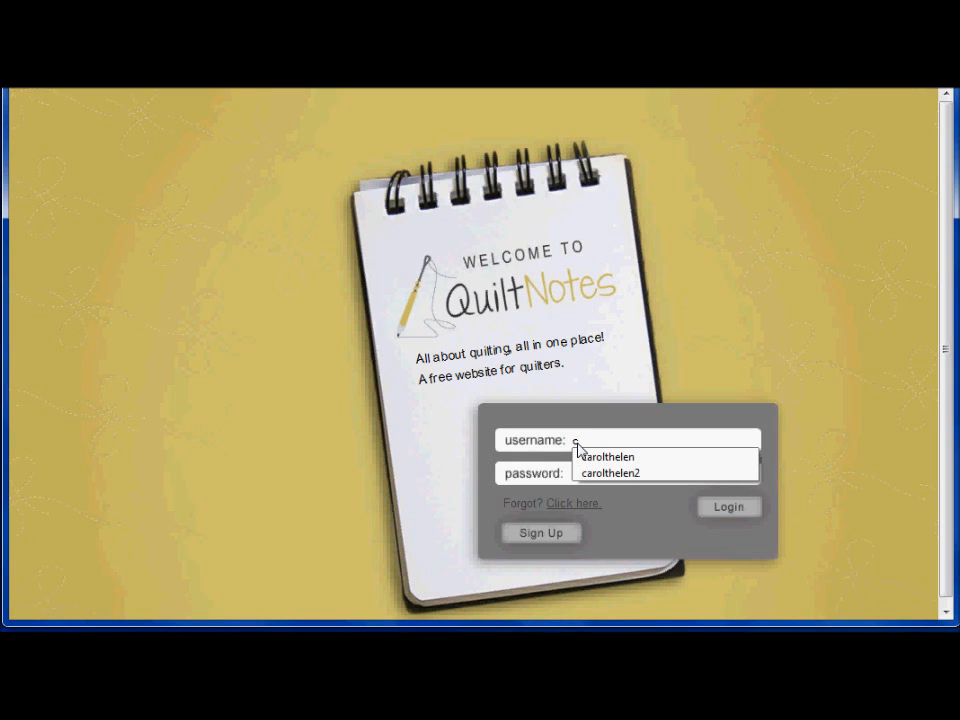
{"action": "left_click", "coordinate": [614, 458]}
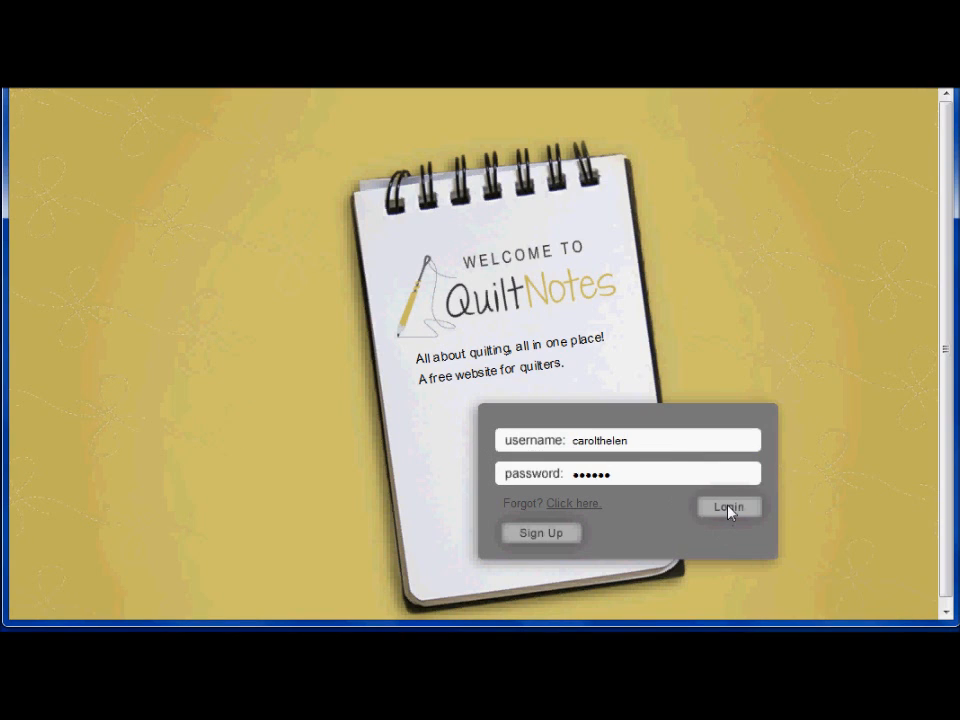
{"action": "left_click", "coordinate": [729, 508]}
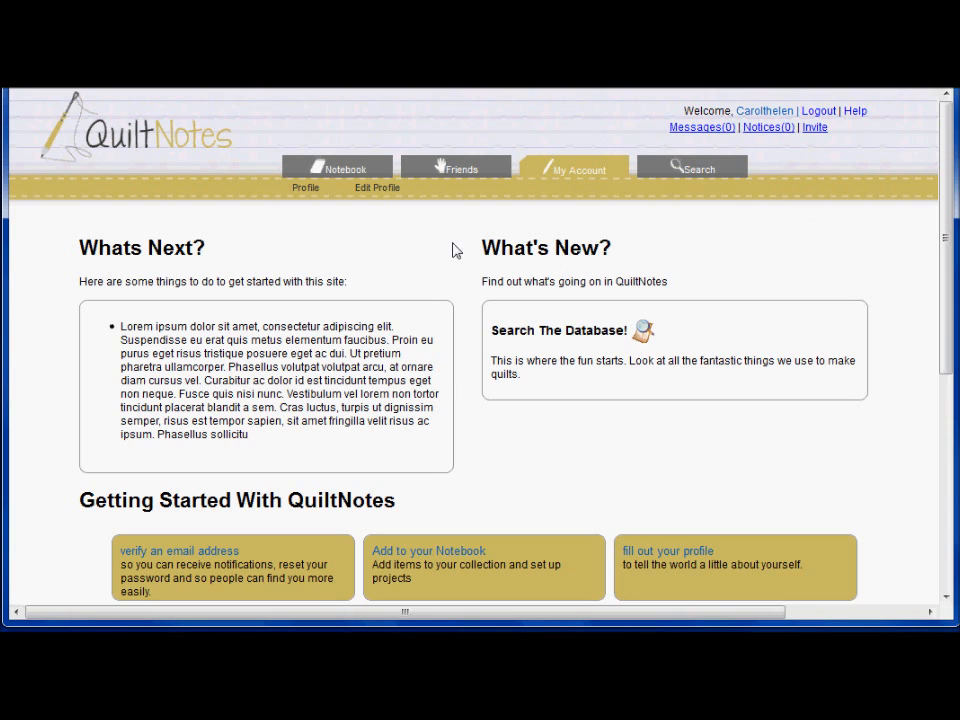
Open the Notebook's project list and browse all items in the collection
{"action": "left_click", "coordinate": [335, 173]}
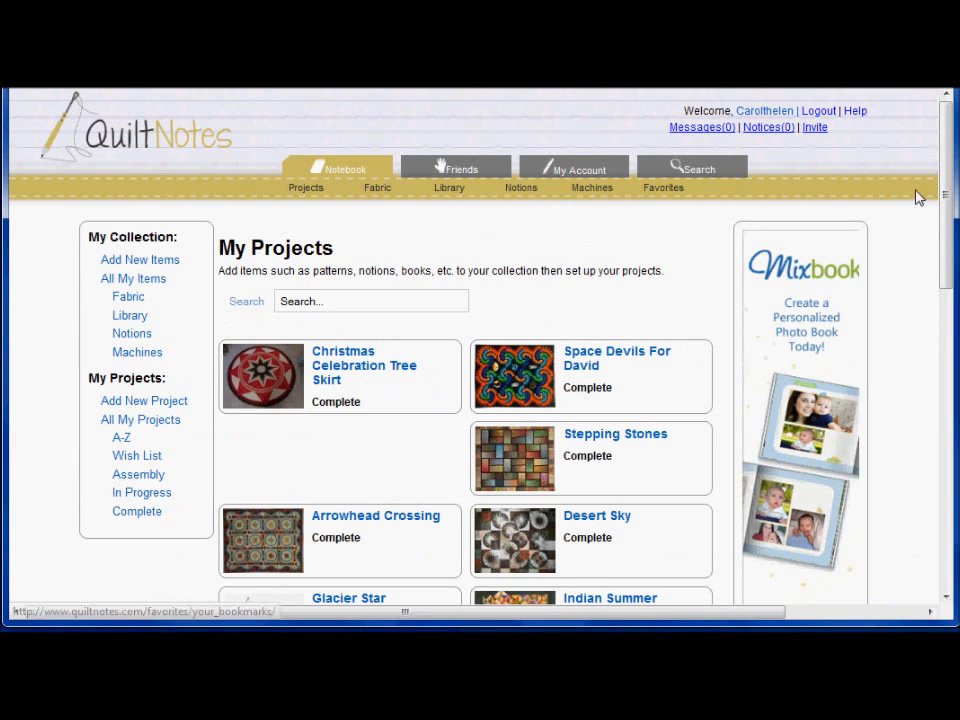
{"action": "left_click_drag", "start_coordinate": [947, 193], "coordinate": [945, 216]}
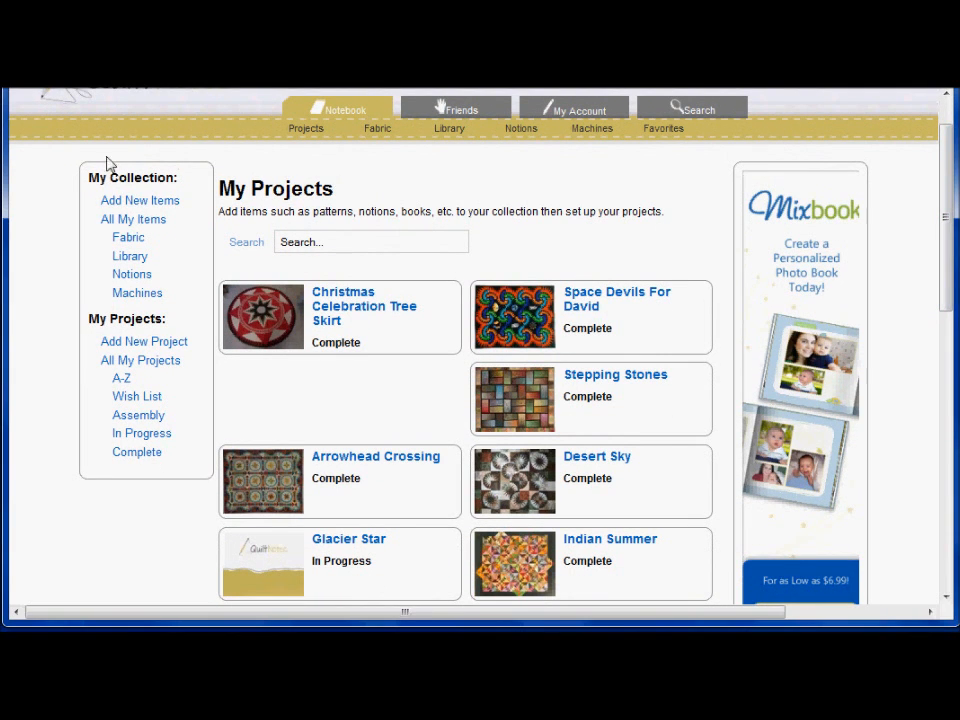
{"action": "left_click", "coordinate": [153, 222]}
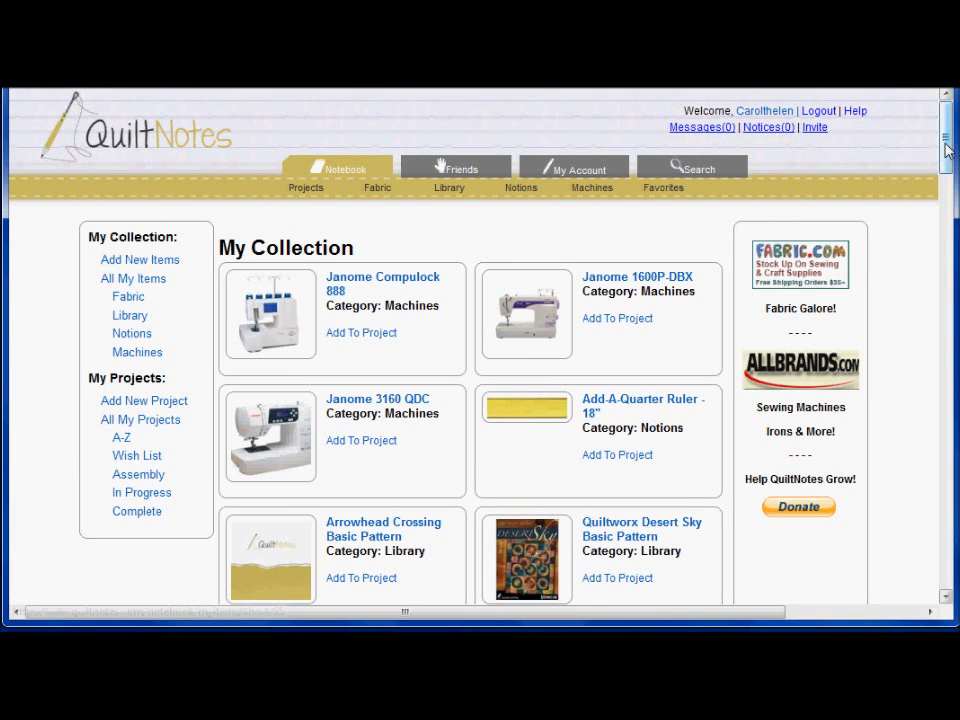
{"action": "left_click_drag", "start_coordinate": [945, 150], "coordinate": [946, 163]}
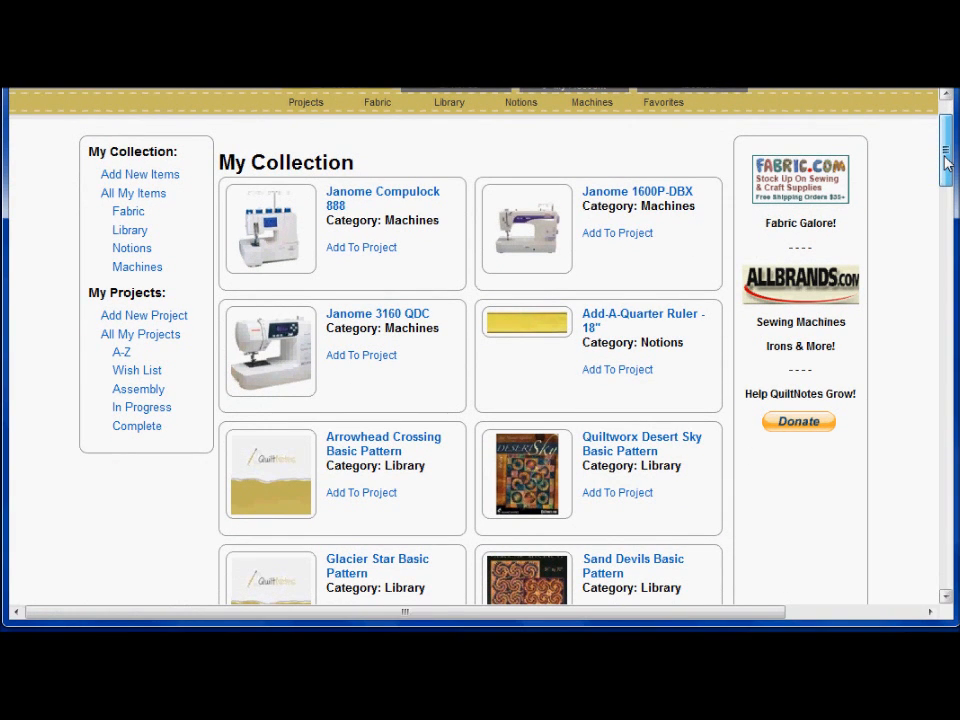
{"action": "left_click_drag", "start_coordinate": [946, 163], "coordinate": [945, 154]}
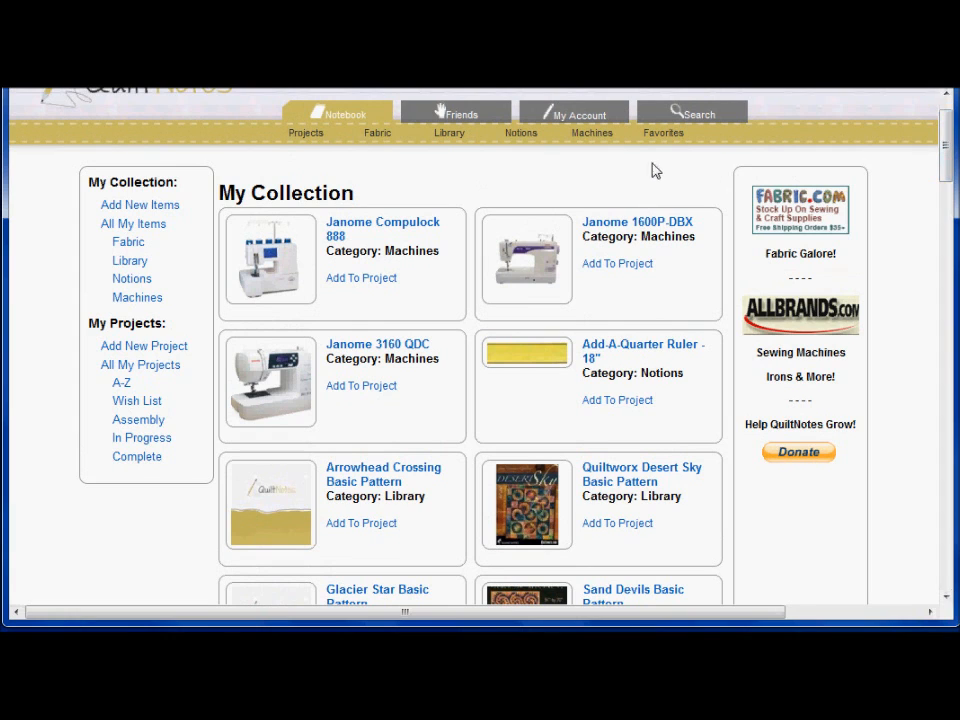
Browse the collection by category, going through the Fabric, Library, Notions and Machines items
{"action": "left_click", "coordinate": [128, 246]}
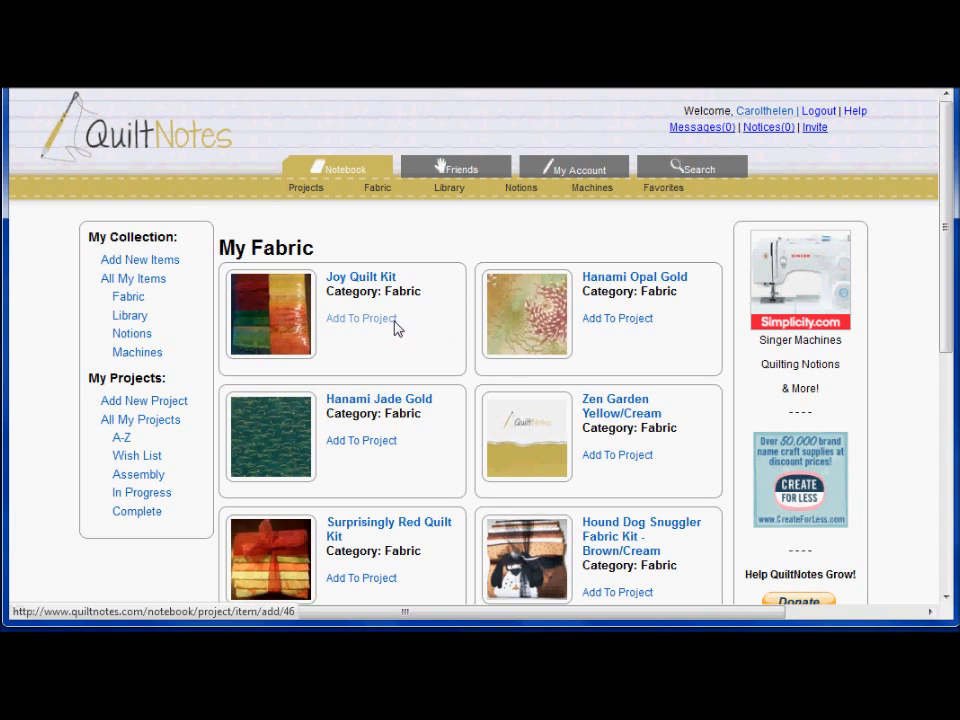
{"action": "left_click_drag", "start_coordinate": [944, 207], "coordinate": [955, 242]}
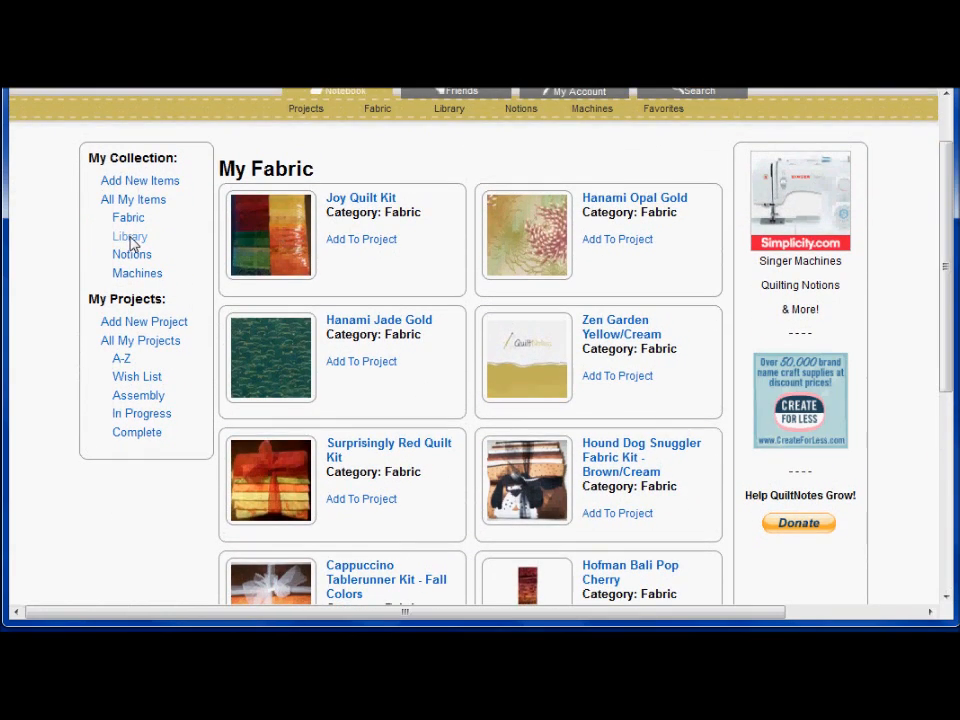
{"action": "left_click", "coordinate": [176, 242]}
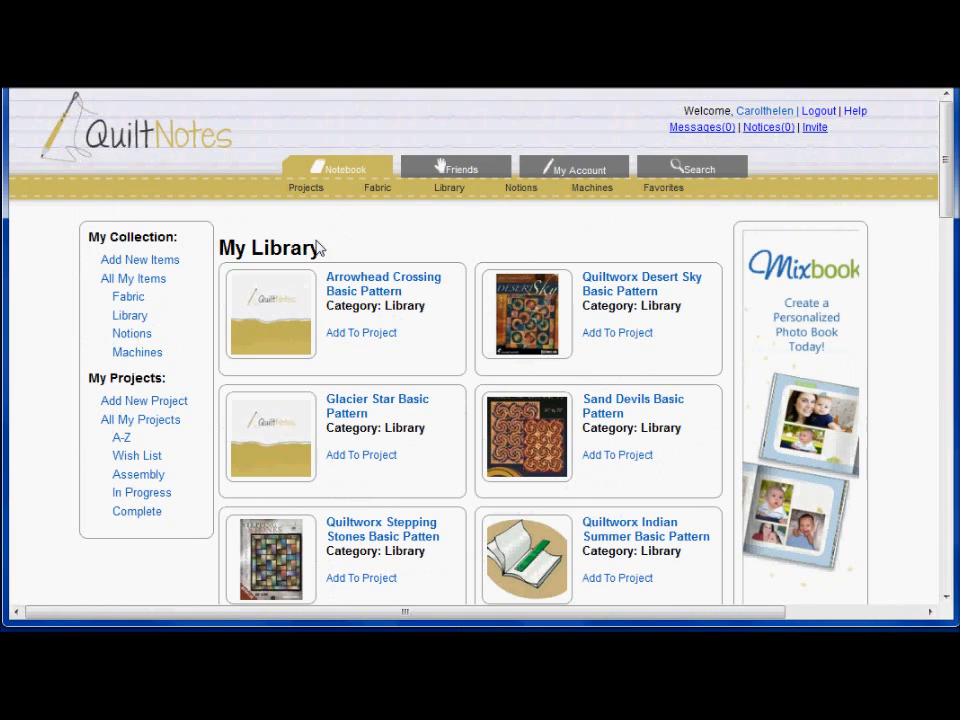
{"action": "left_click_drag", "start_coordinate": [948, 160], "coordinate": [948, 186]}
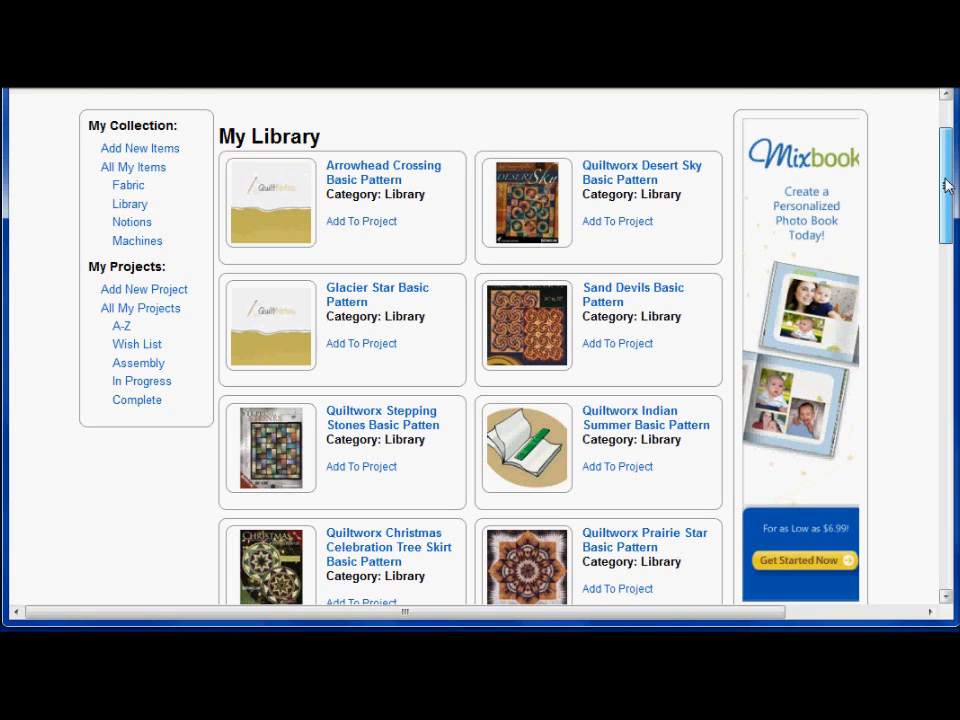
{"action": "mouse_move", "coordinate": [947, 189]}
{"action": "left_mouse_down"}
{"action": "mouse_move", "coordinate": [936, 303]}
{"action": "mouse_move", "coordinate": [945, 187]}
{"action": "left_mouse_up"}
{"action": "left_click", "coordinate": [130, 175]}
{"action": "left_click_drag", "start_coordinate": [943, 187], "coordinate": [948, 192]}
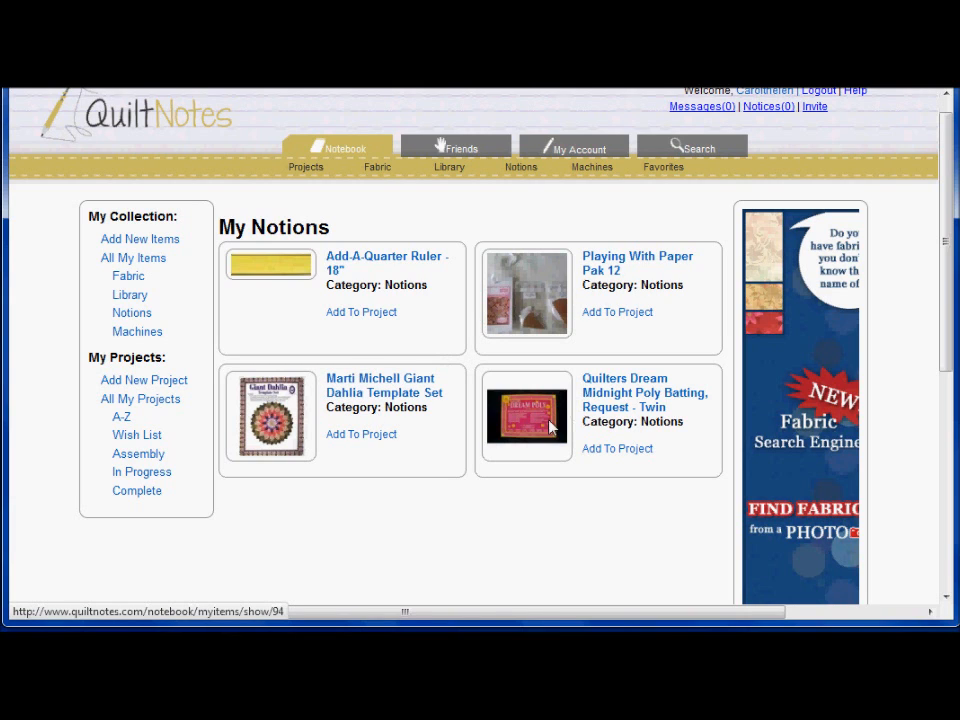
{"action": "left_click", "coordinate": [148, 333]}
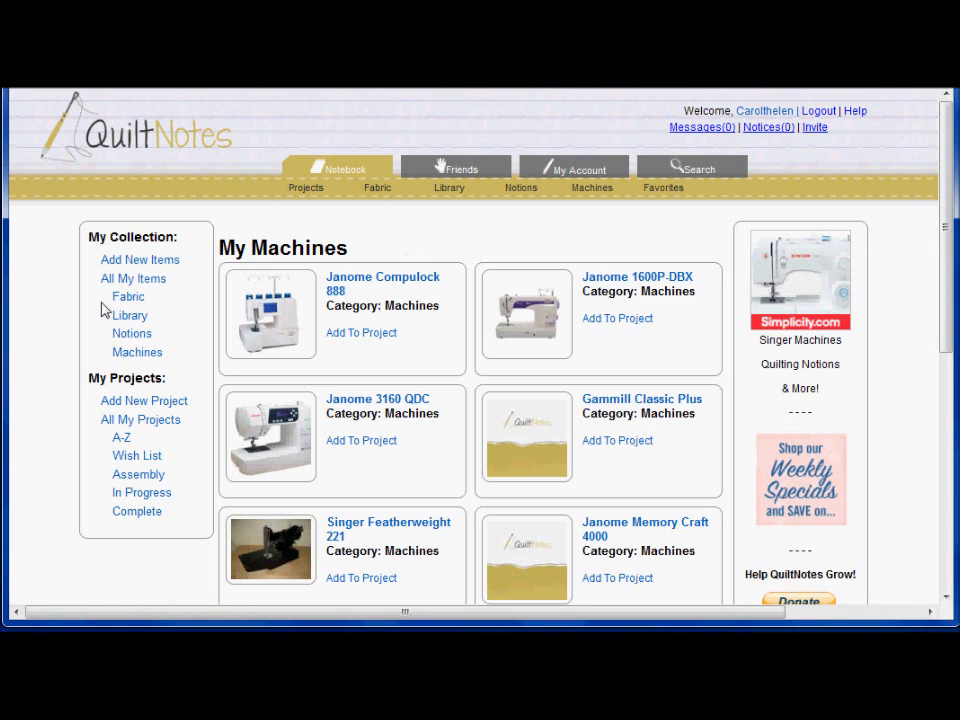
Review all projects, listing them A-Z and by the Wish List, Assembly, In Progress and Complete statuses
{"action": "left_click", "coordinate": [151, 423]}
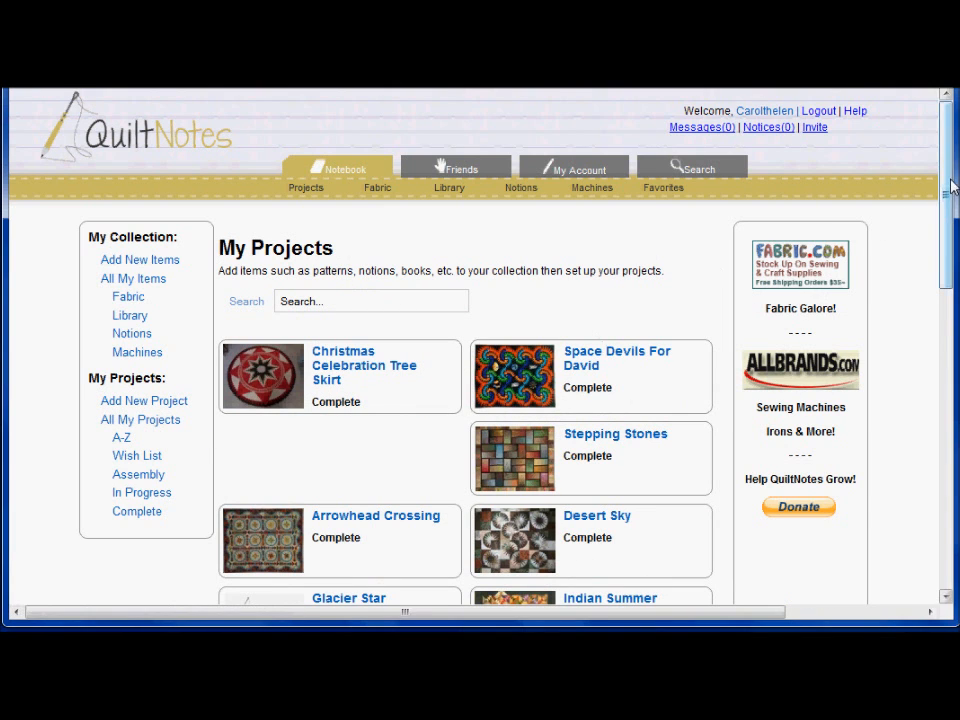
{"action": "left_click_drag", "start_coordinate": [948, 185], "coordinate": [939, 240]}
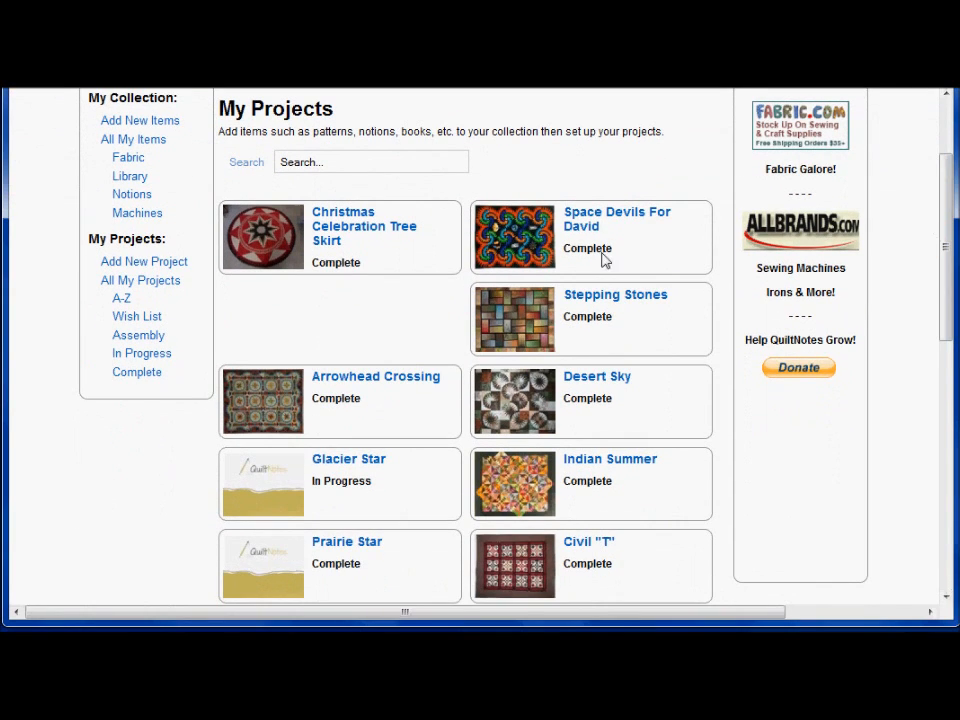
{"action": "left_click", "coordinate": [119, 301]}
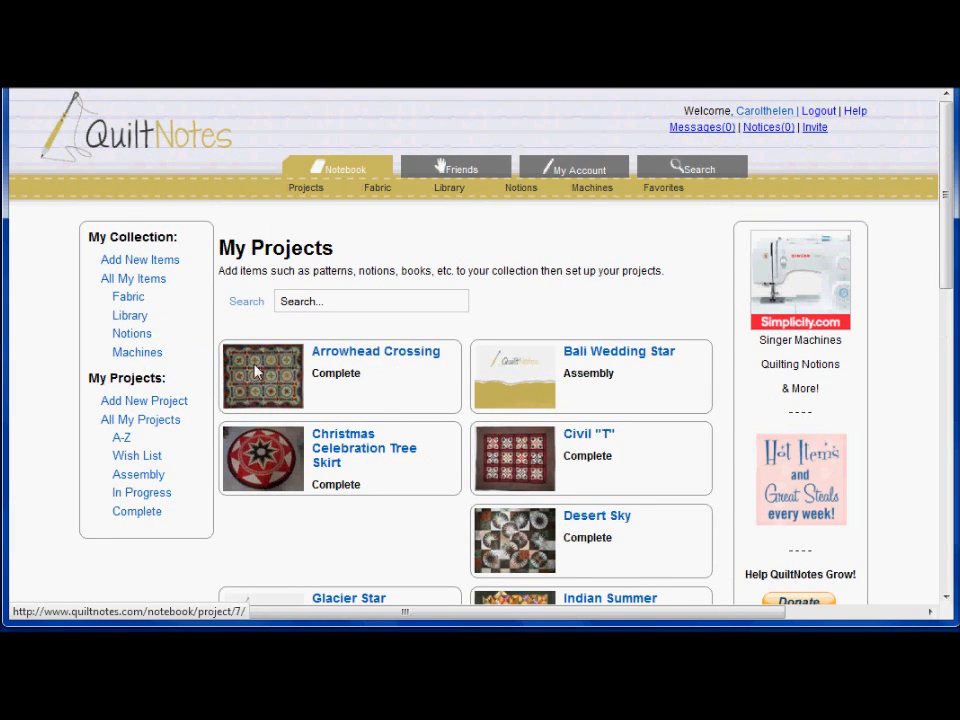
{"action": "left_click", "coordinate": [143, 456]}
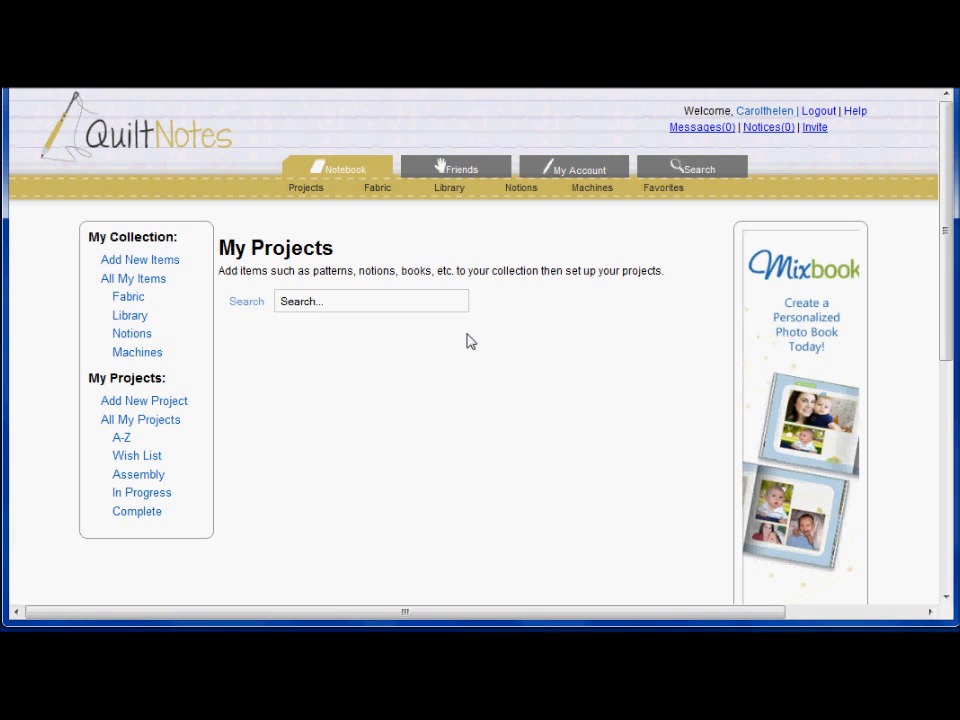
{"action": "left_click", "coordinate": [144, 479]}
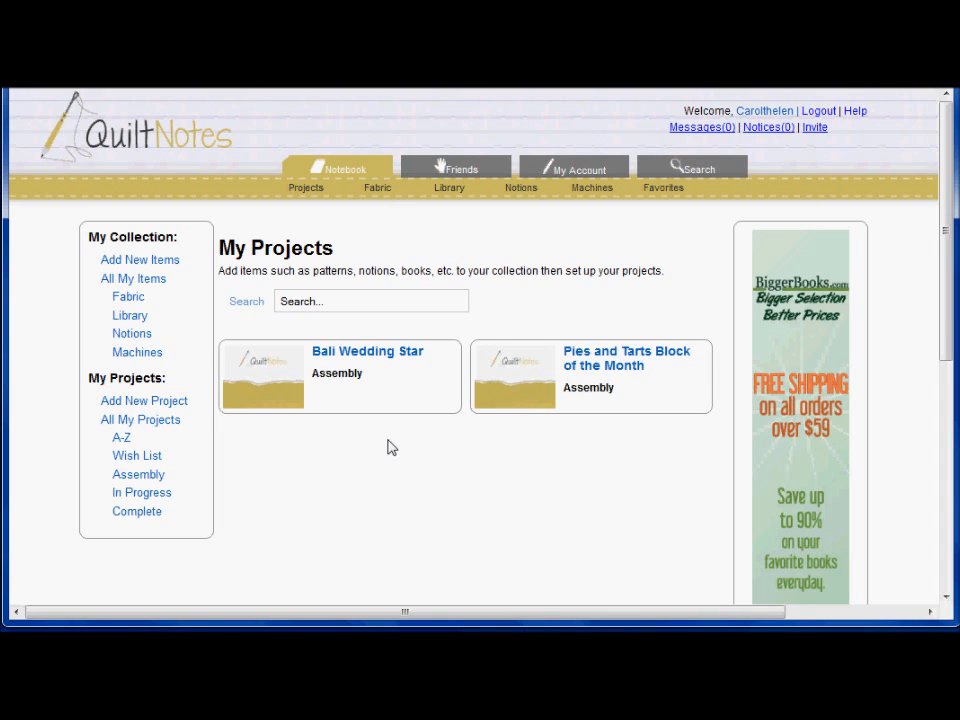
{"action": "left_click", "coordinate": [156, 500]}
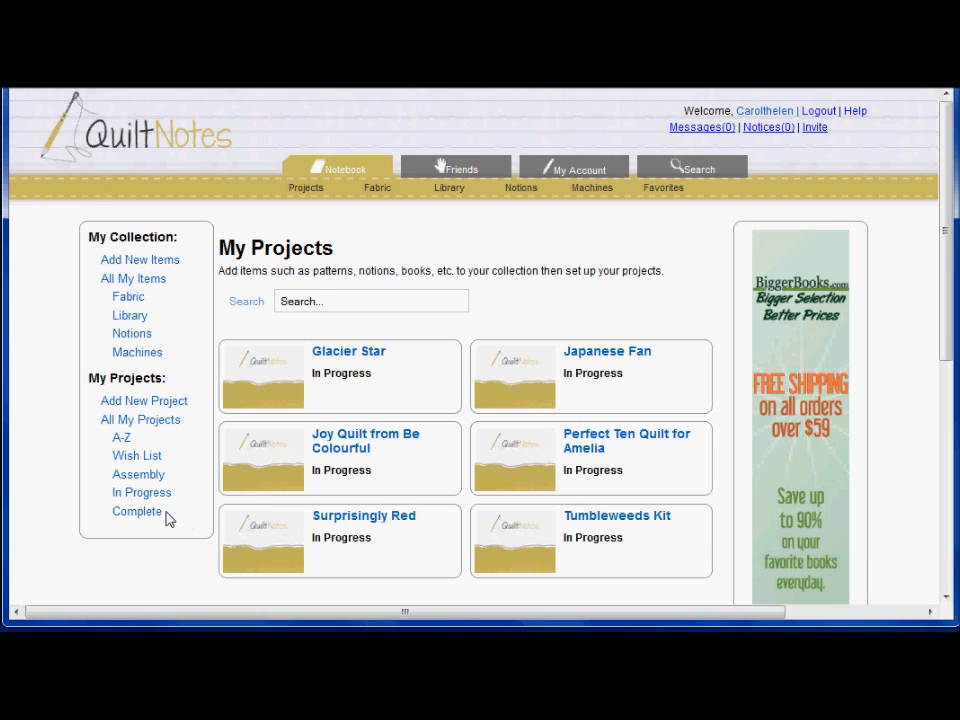
{"action": "left_click", "coordinate": [139, 514]}
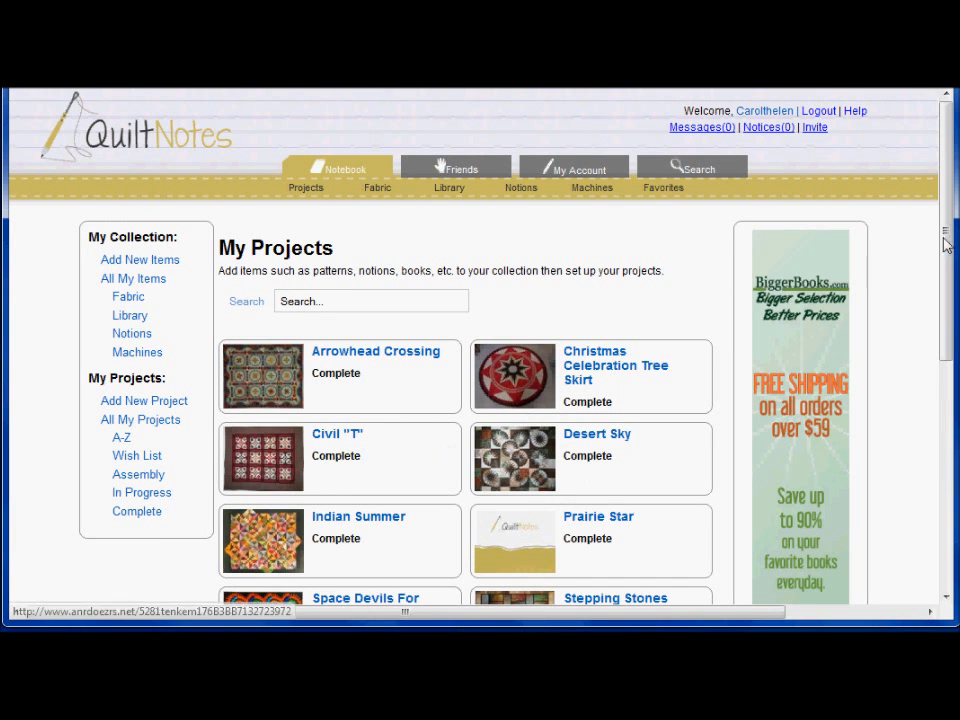
{"action": "left_click_drag", "start_coordinate": [949, 236], "coordinate": [948, 318]}
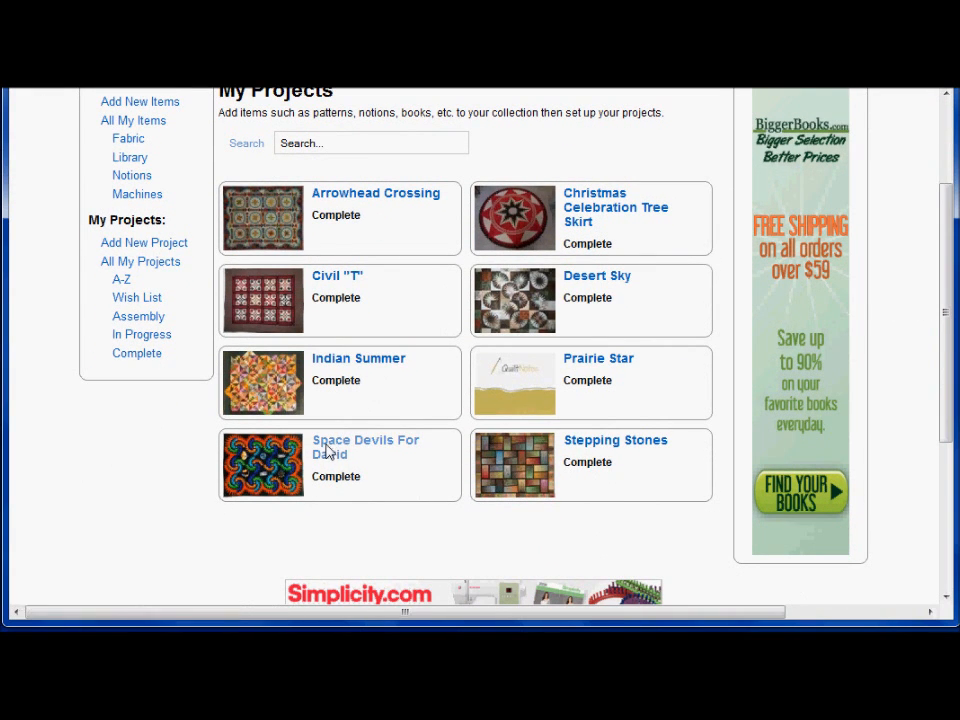
Open the completed Space Devils project and examine its details, gallery, project items and note
{"action": "left_click", "coordinate": [328, 452]}
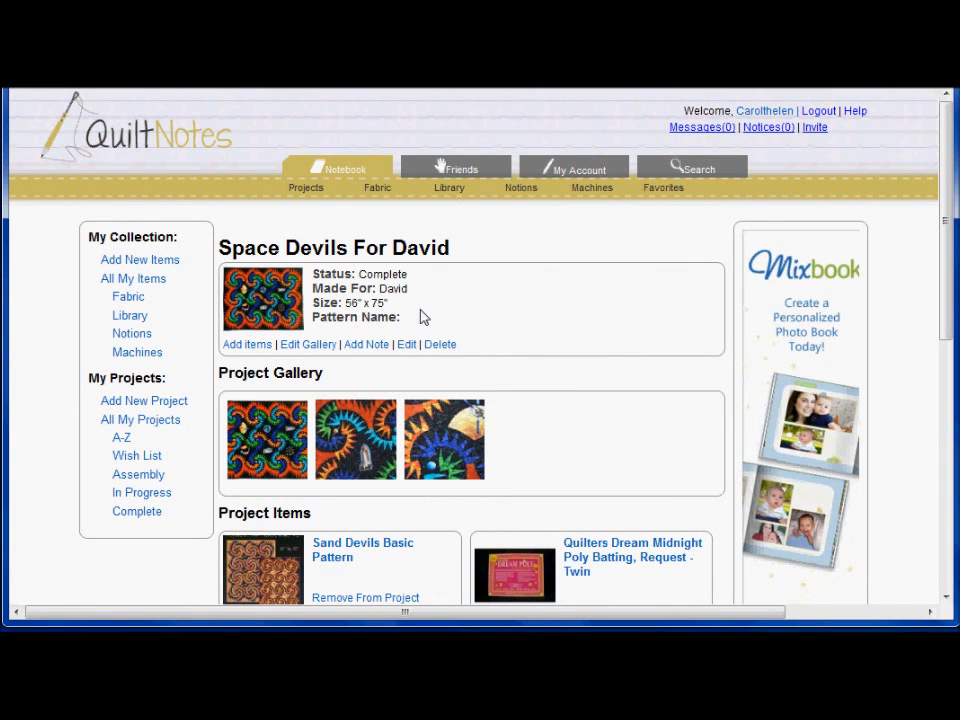
{"action": "left_click_drag", "start_coordinate": [945, 184], "coordinate": [926, 221]}
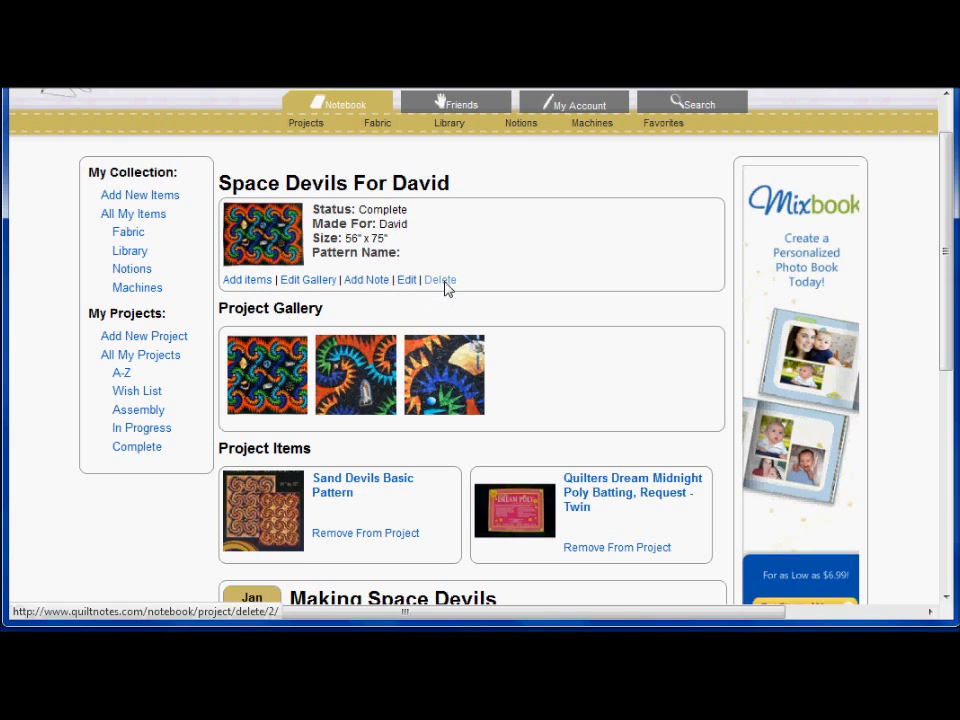
{"action": "scroll", "coordinate": [926, 313], "scroll_direction": "down", "scroll_amount": 4}
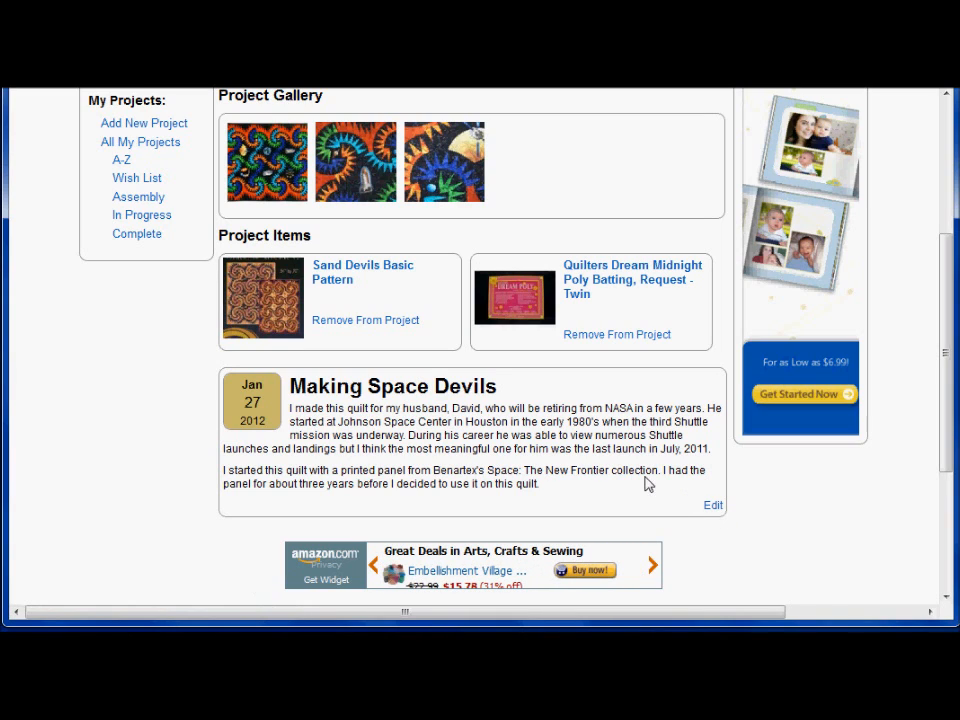
Open the "Making Space Devils" note for editing, save it and review the project page
{"action": "left_click", "coordinate": [714, 507]}
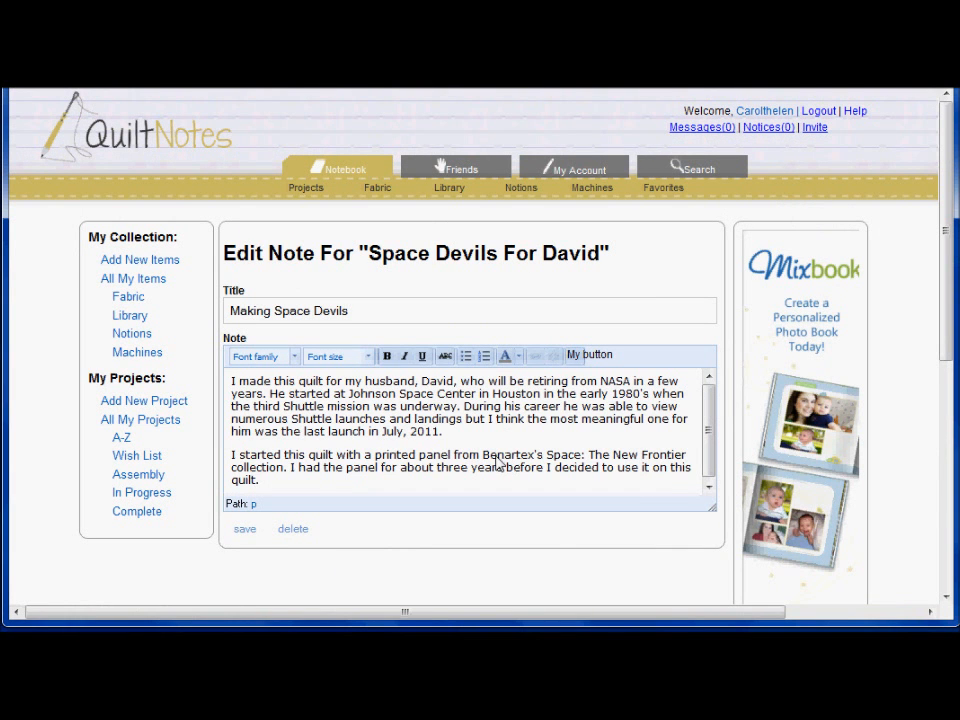
{"action": "left_click", "coordinate": [245, 530]}
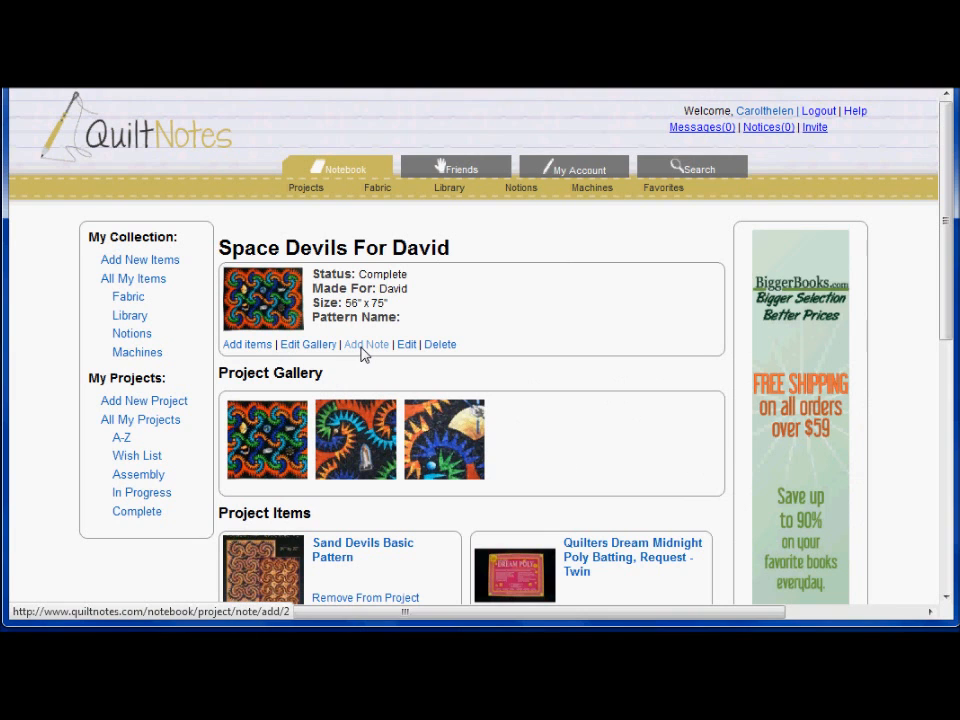
{"action": "left_click_drag", "start_coordinate": [943, 225], "coordinate": [948, 315]}
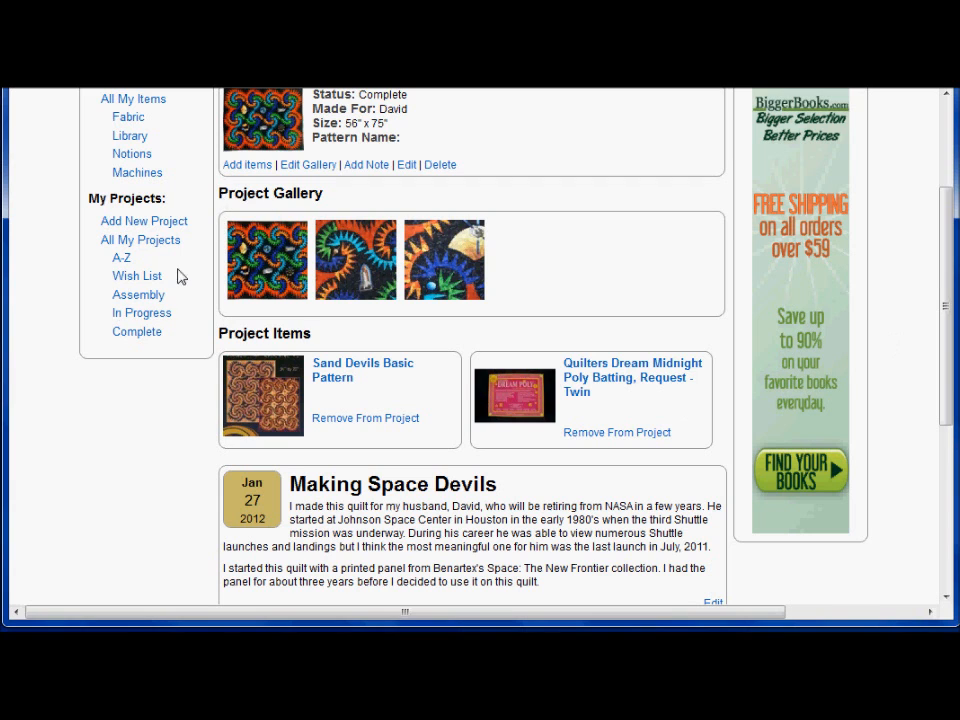
Open the page for adding new items to the collection and browse the database items listed there
{"action": "scroll", "coordinate": [383, 295], "scroll_direction": "up", "scroll_amount": 3}
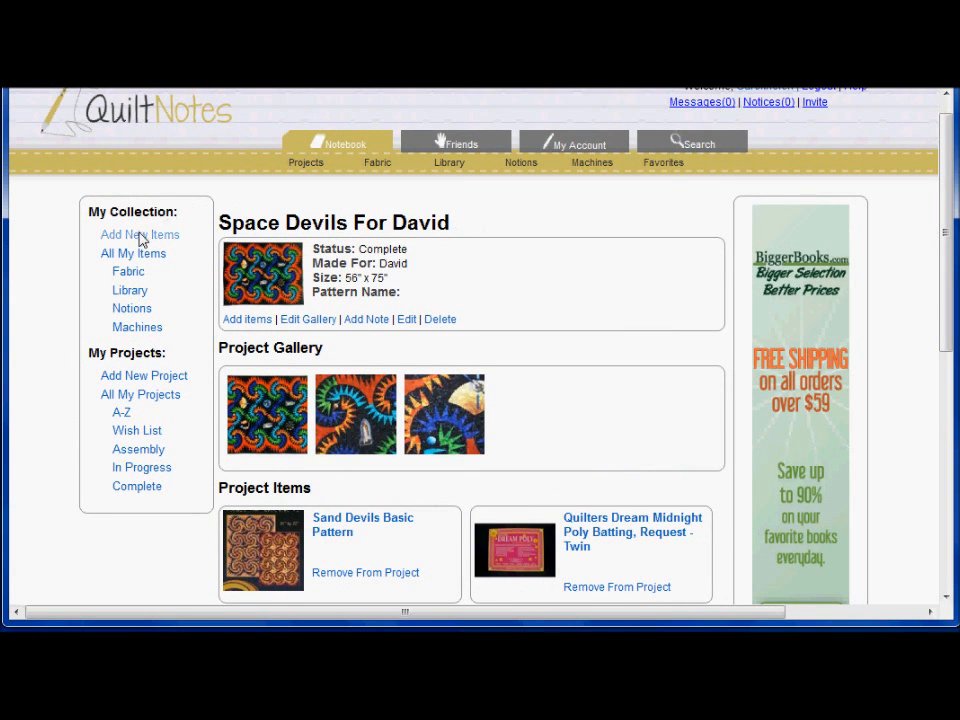
{"action": "left_click", "coordinate": [155, 240]}
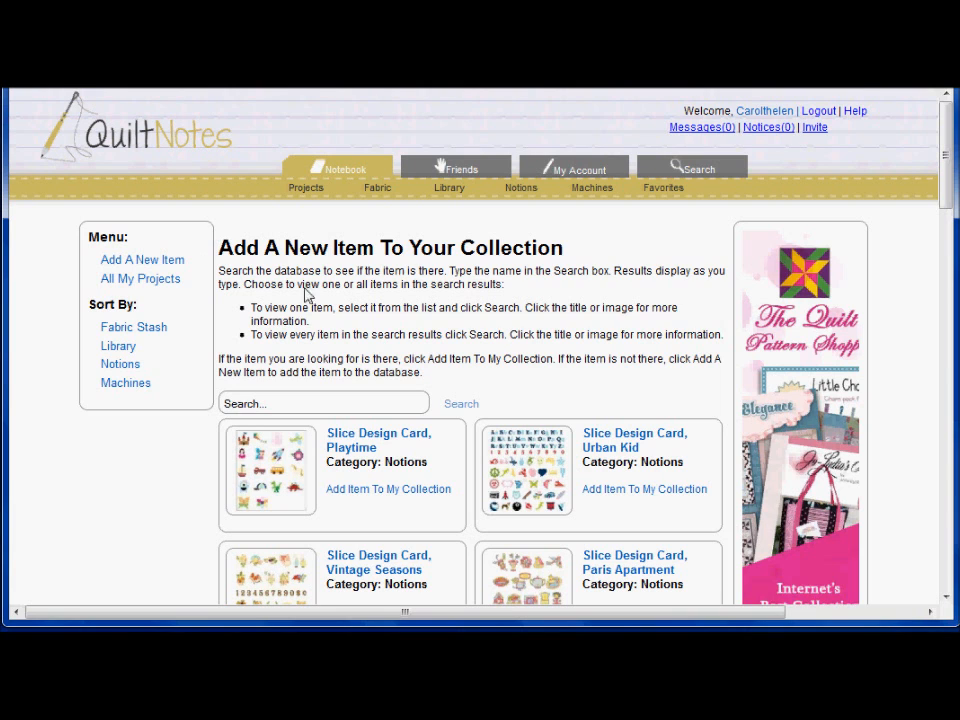
{"action": "left_click_drag", "start_coordinate": [940, 157], "coordinate": [946, 210]}
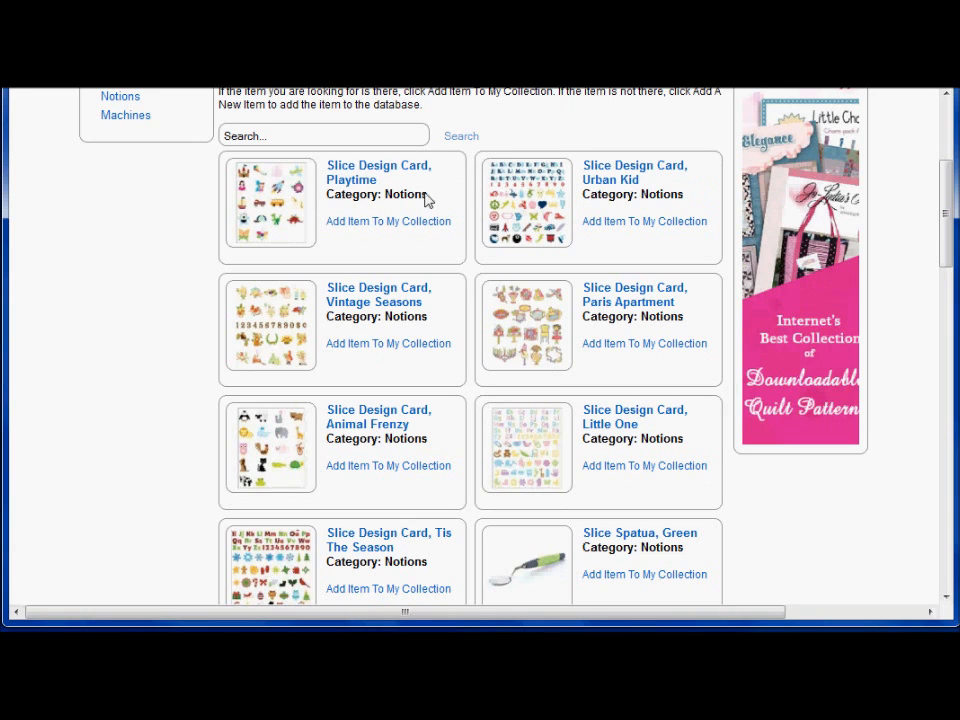
{"action": "left_click_drag", "start_coordinate": [948, 209], "coordinate": [944, 490]}
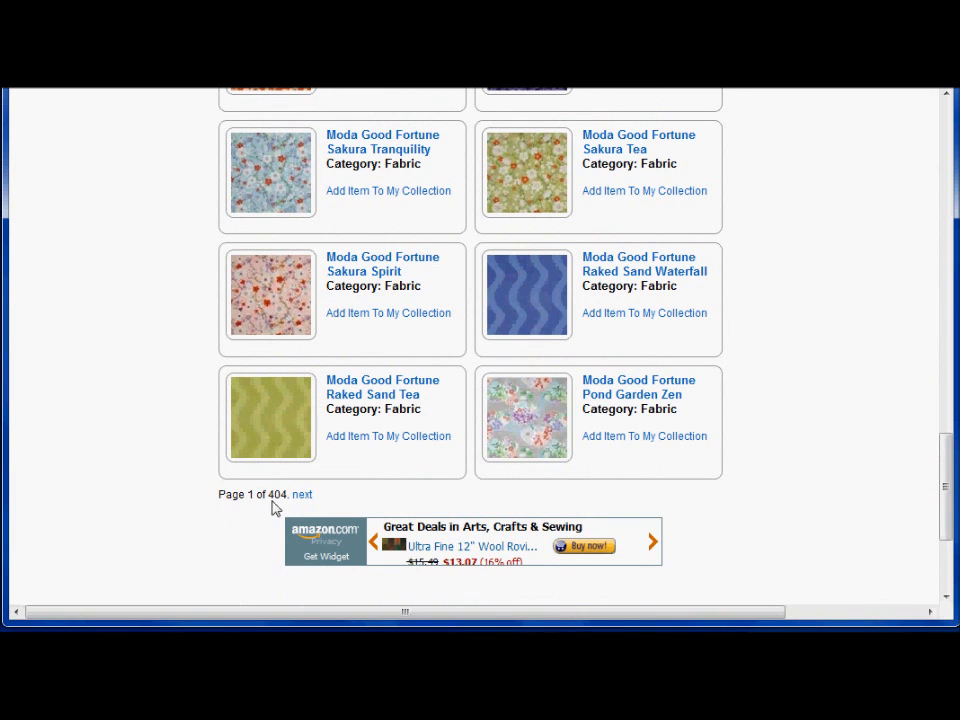
{"action": "left_click_drag", "start_coordinate": [949, 497], "coordinate": [948, 385]}
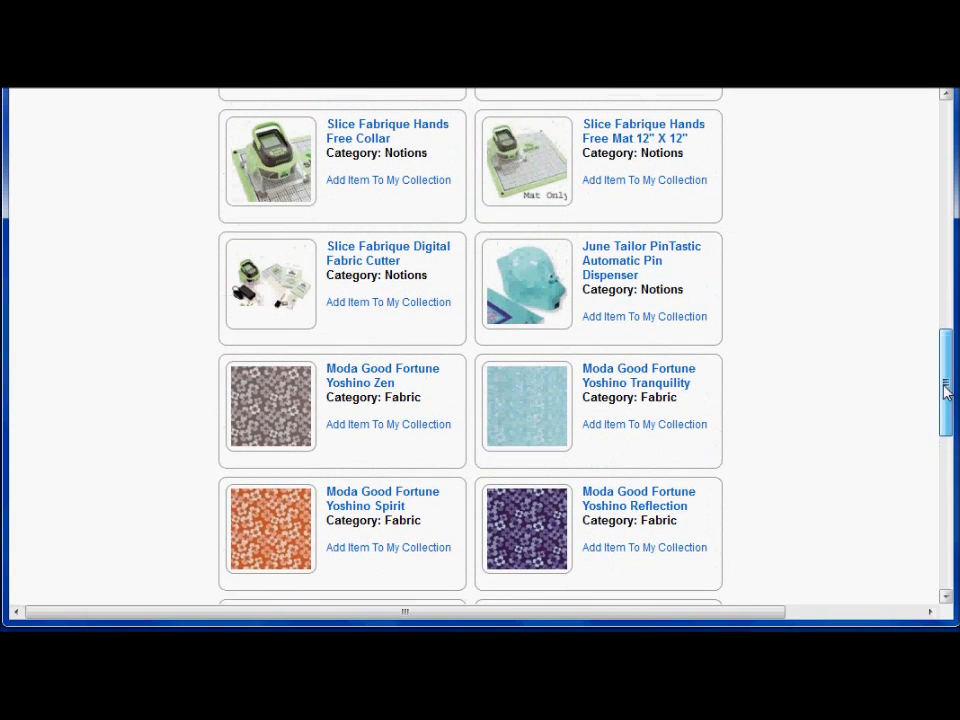
{"action": "left_click_drag", "start_coordinate": [945, 349], "coordinate": [936, 410]}
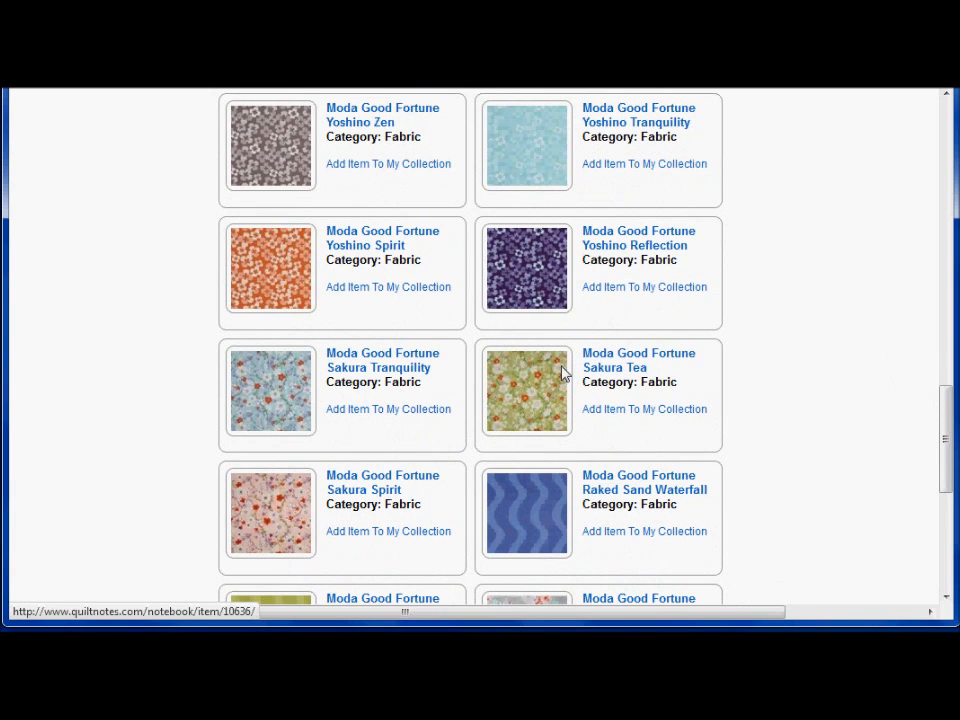
View the Moda Good Fortune Sakura Tea fabric's details and its Fabric.com shop page, and return to the item
{"action": "left_click", "coordinate": [607, 366]}
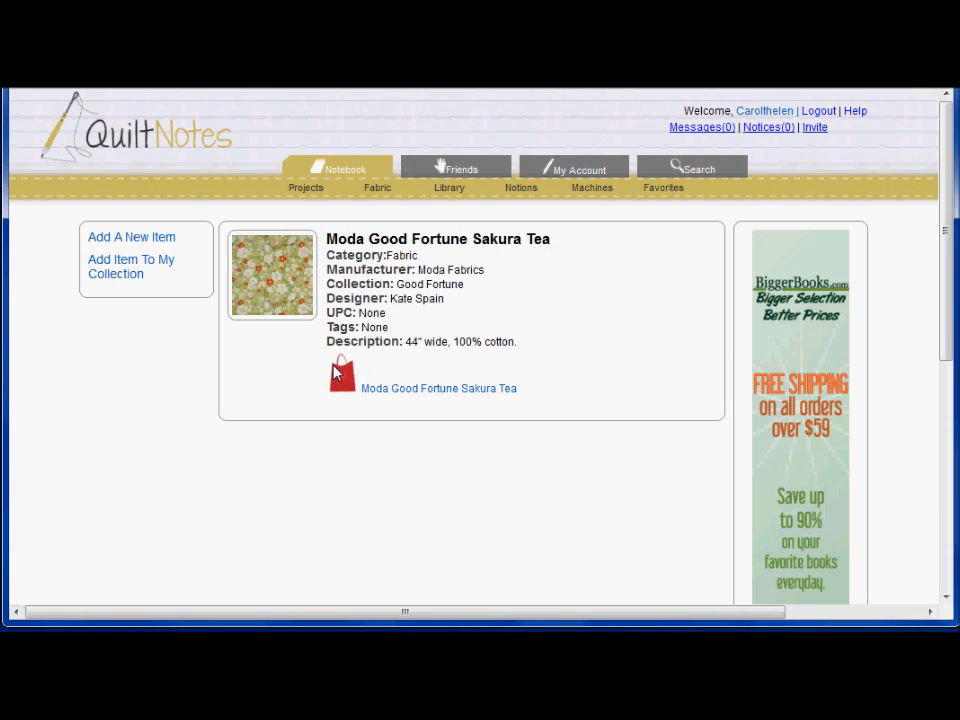
{"action": "left_click", "coordinate": [424, 396]}
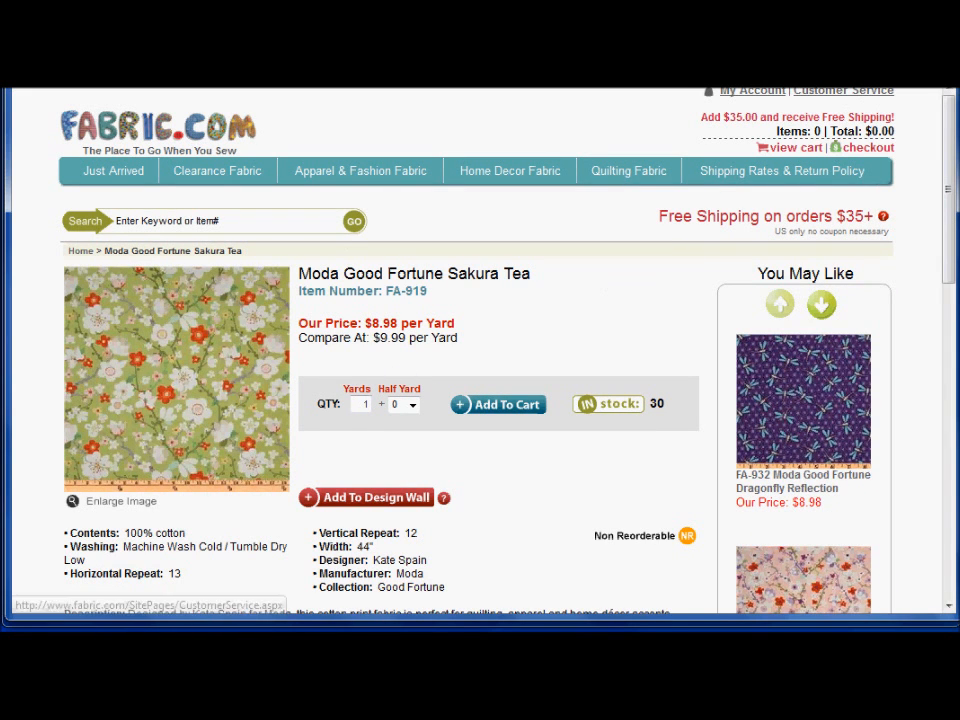
{"action": "left_click", "coordinate": [928, 89]}
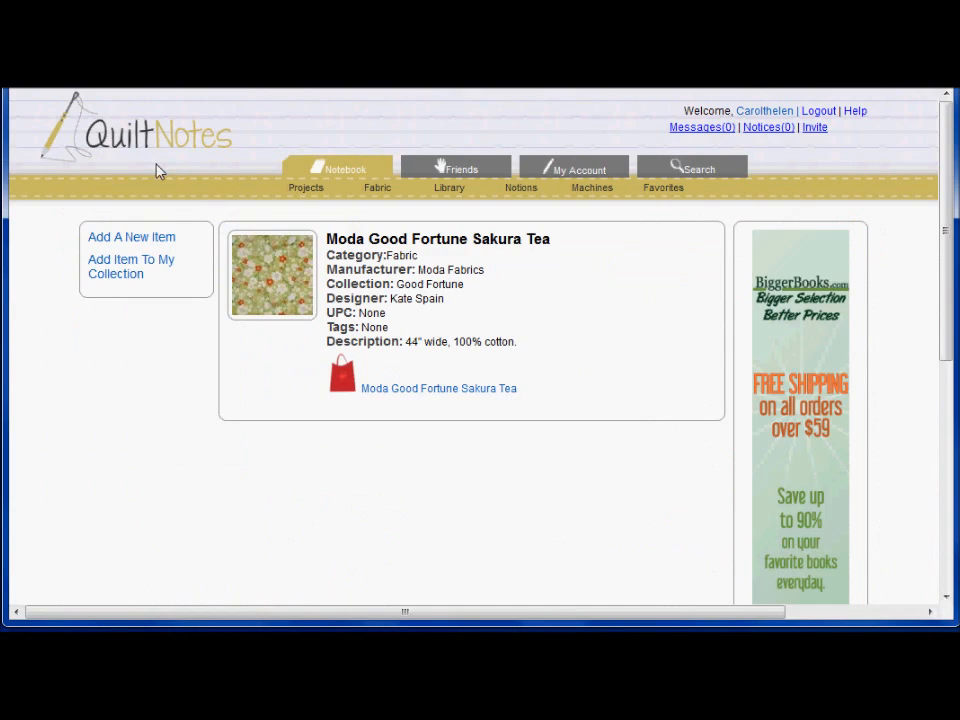